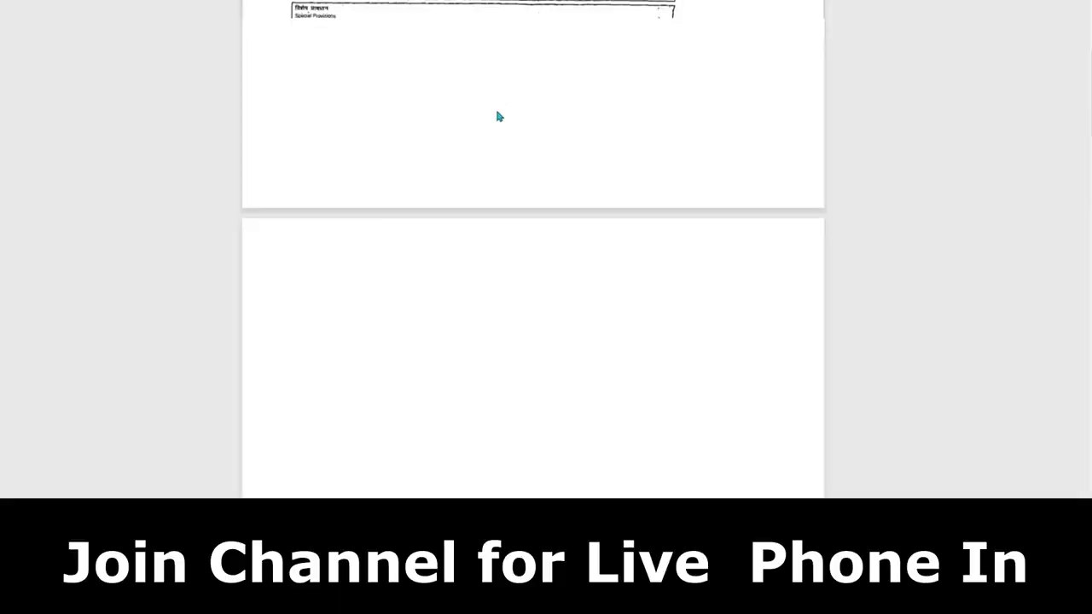
- Return to the dashboard from the proposal images and open the online payment page for renewal premium and revival
scroll(500, 115, up, 2)
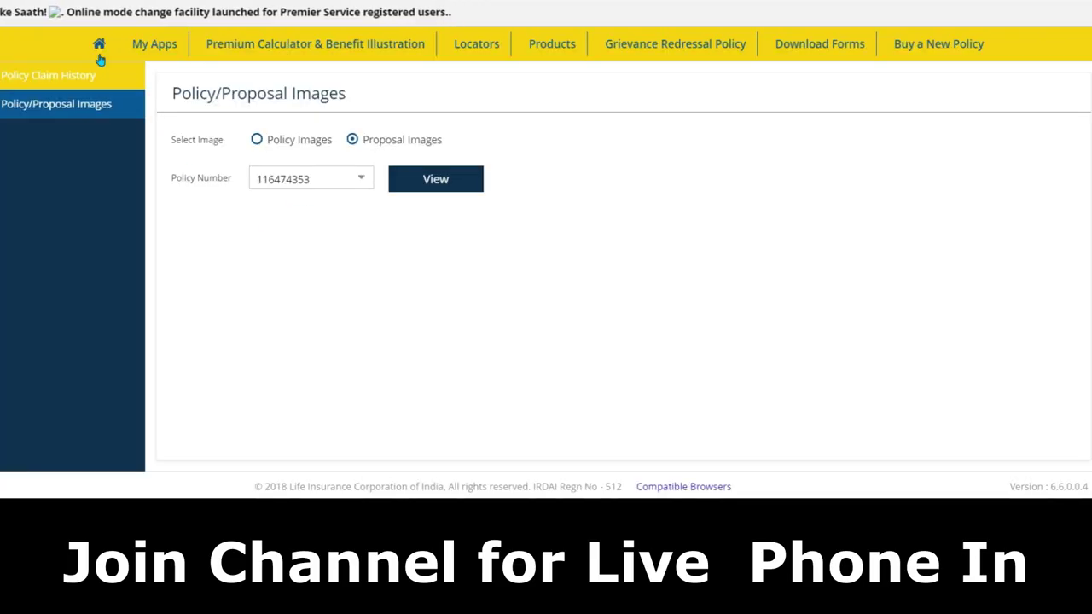
click(102, 45)
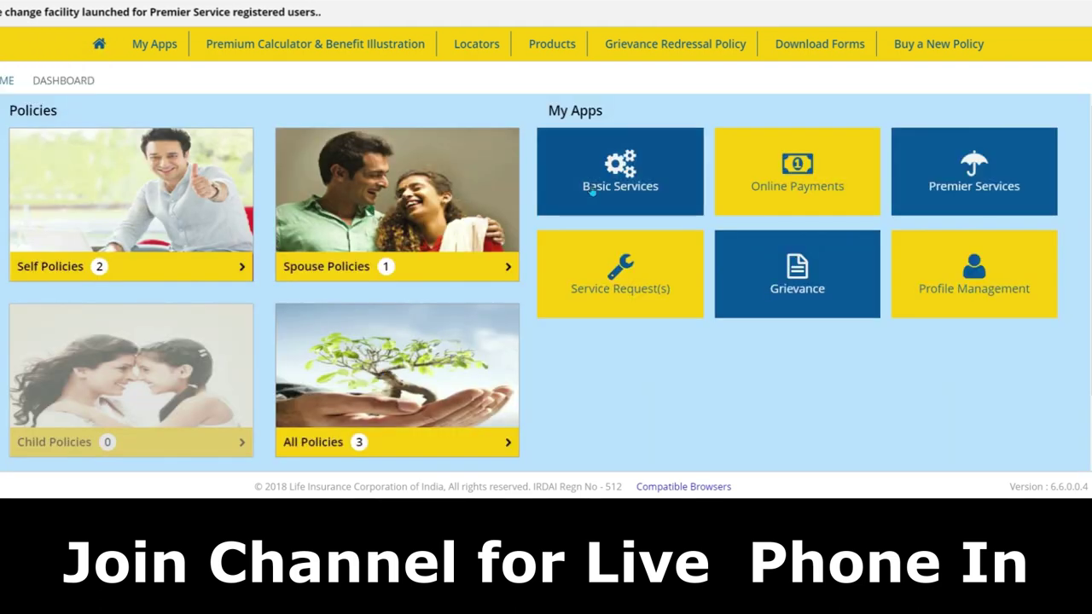
mouse_move(591, 192)
click(659, 283)
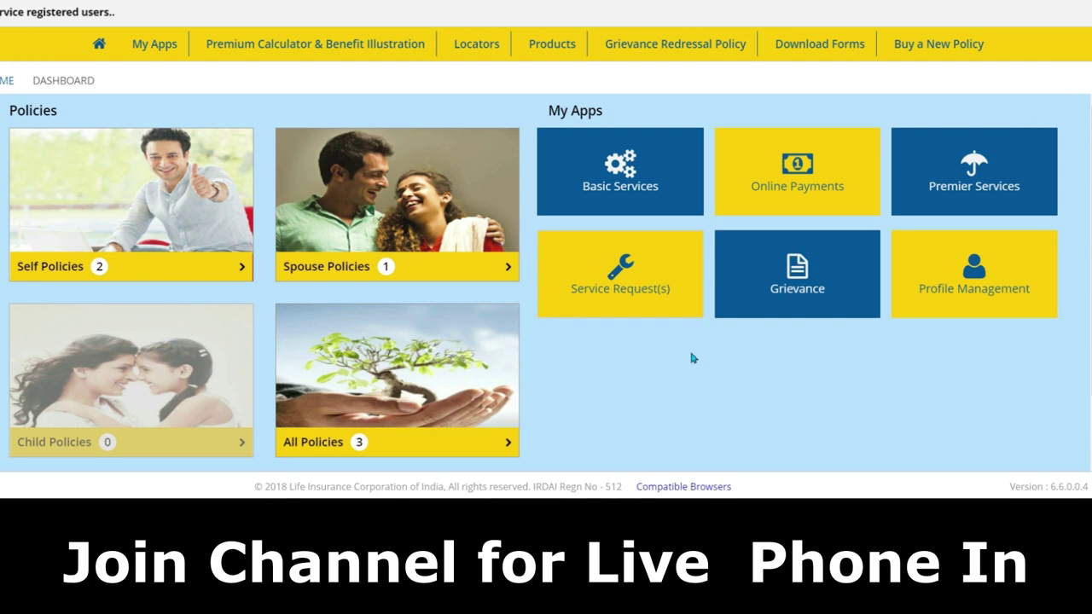
mouse_move(815, 153)
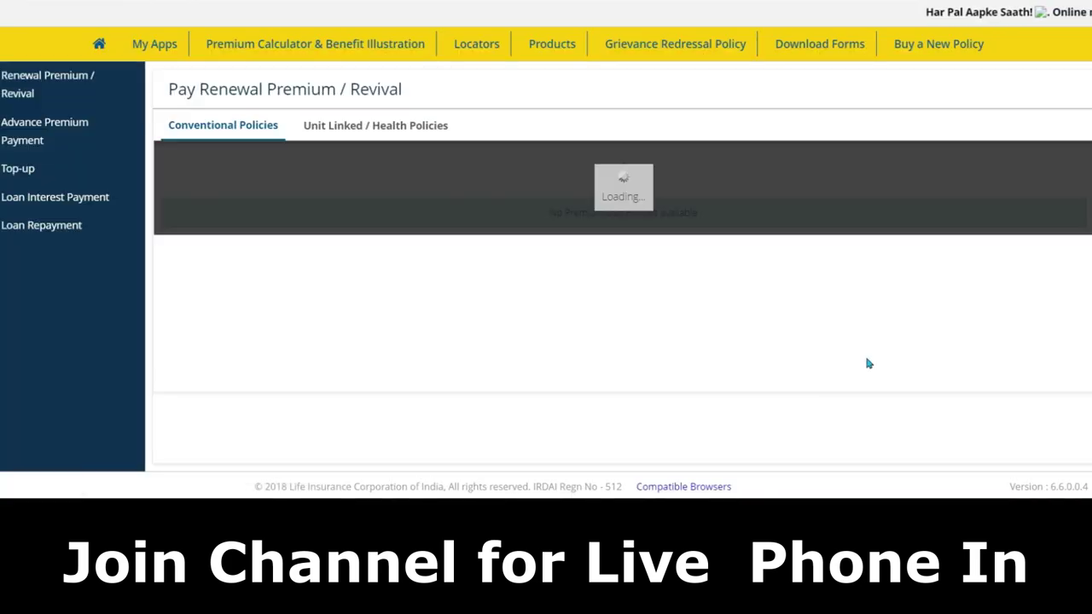
- Go back to the dashboard, list all policies and view the details of the first yearly-premium policy
click(97, 44)
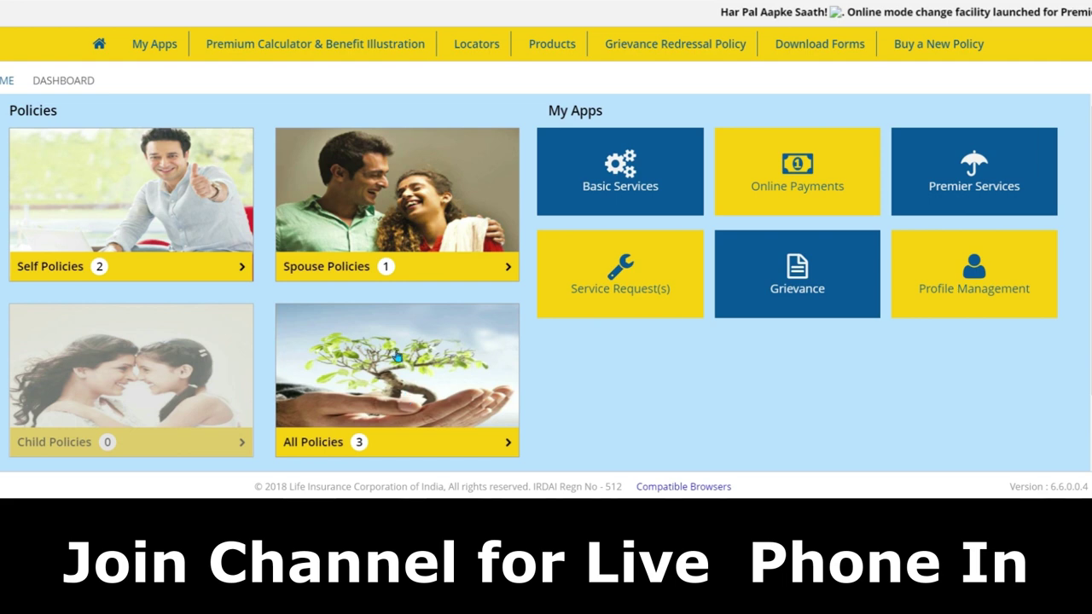
click(420, 385)
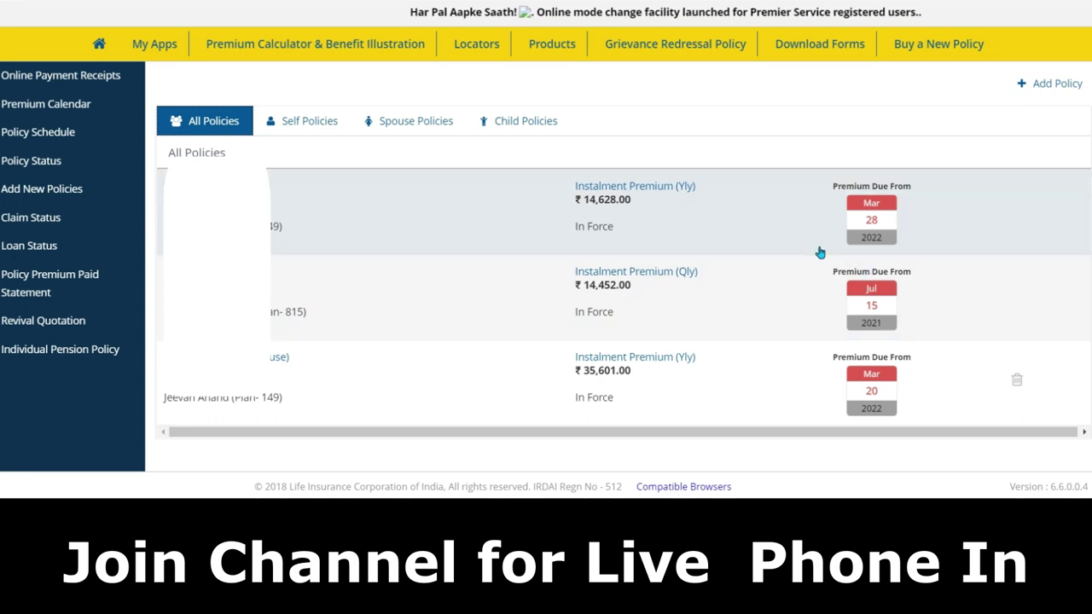
click(611, 196)
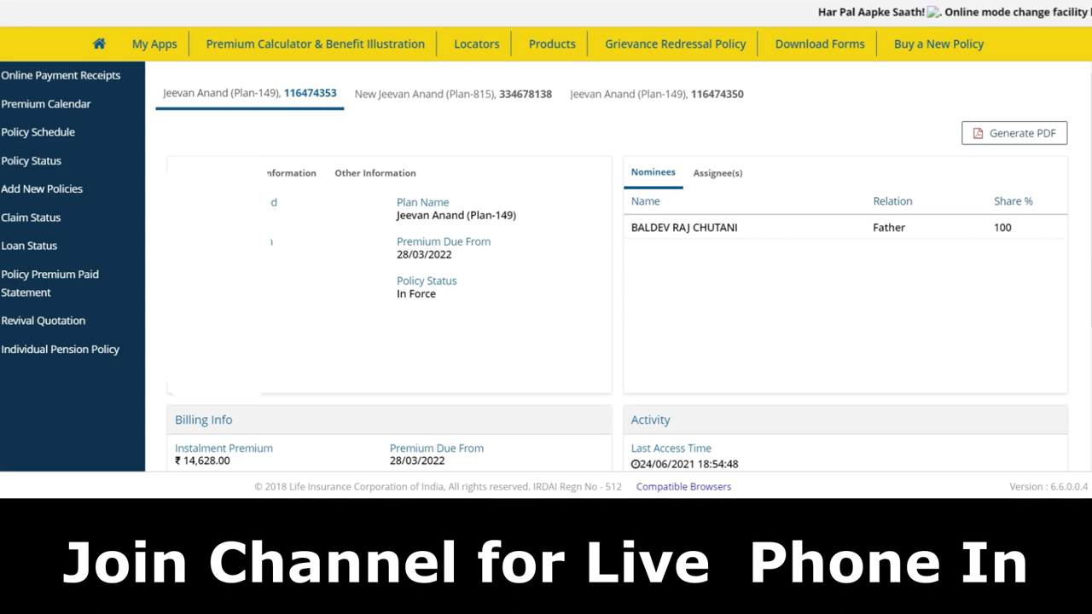
- Start a Loan service request from the dashboard, agree to its conditions and proceed with it
click(98, 44)
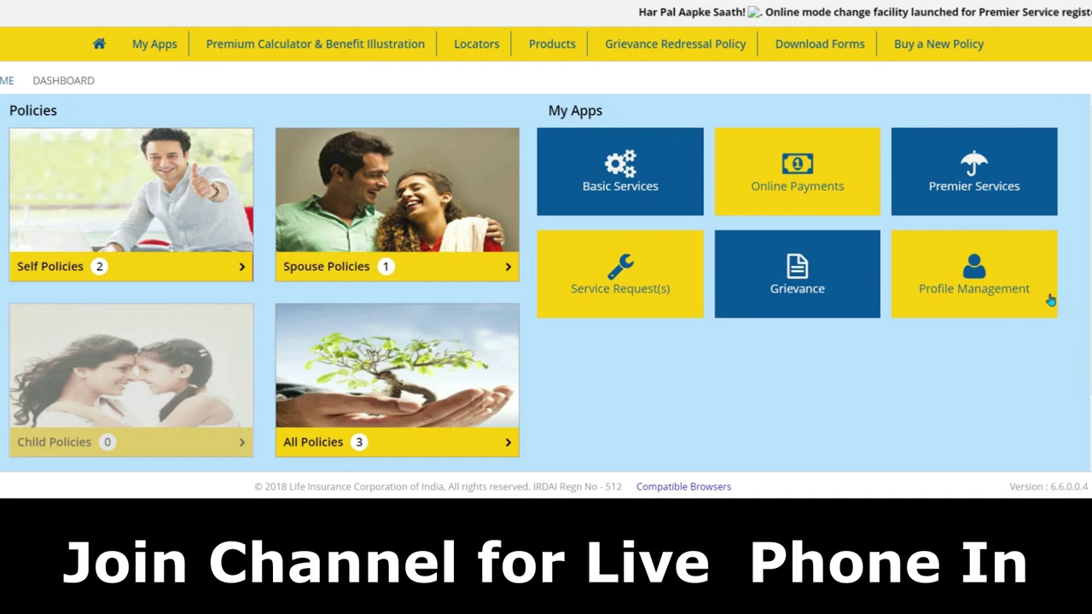
click(611, 298)
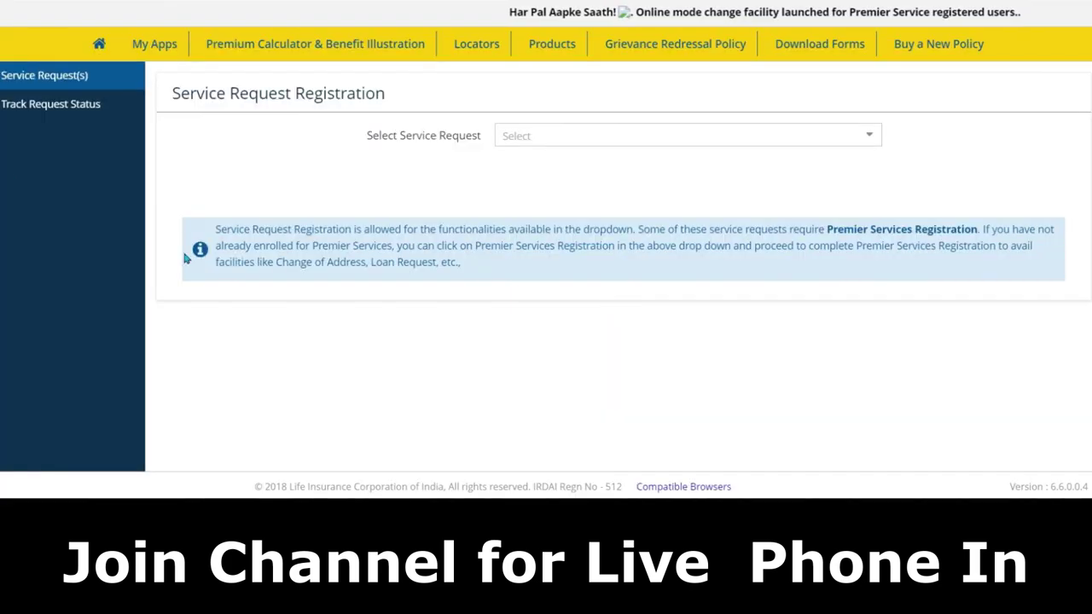
click(866, 138)
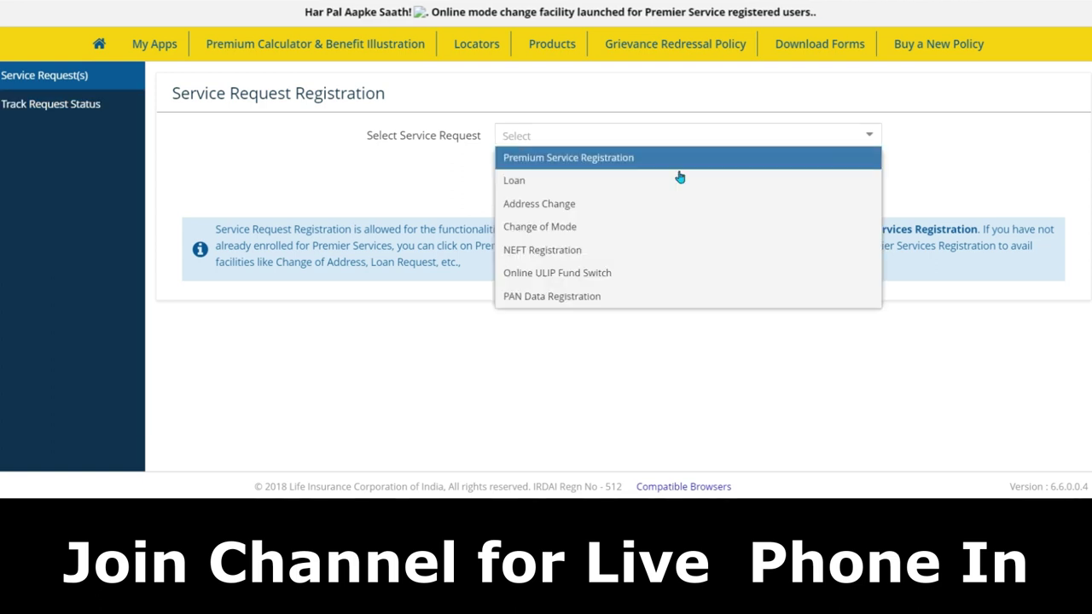
click(621, 181)
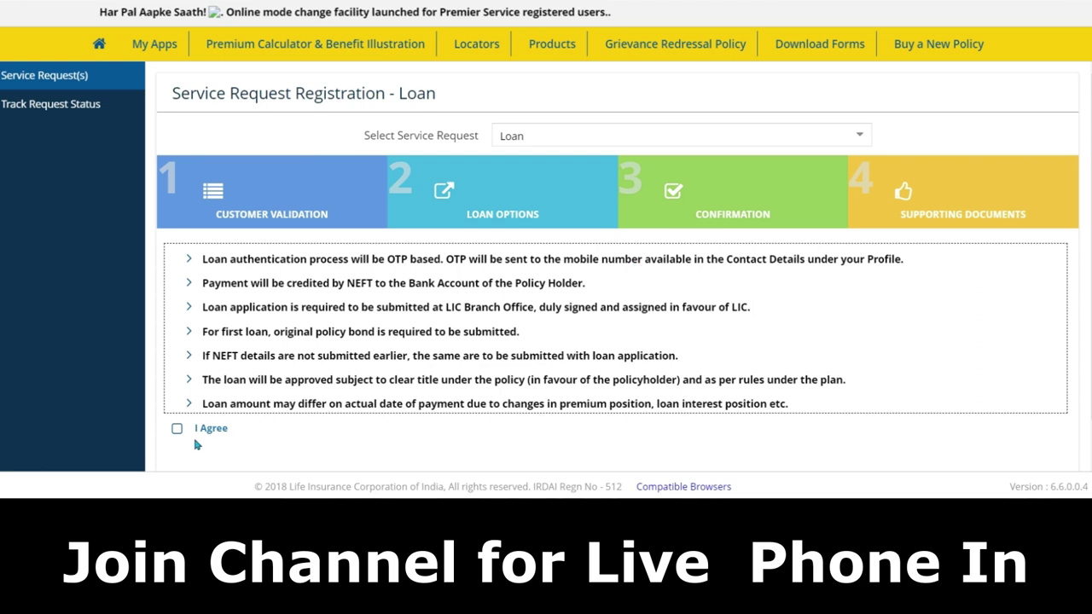
click(175, 429)
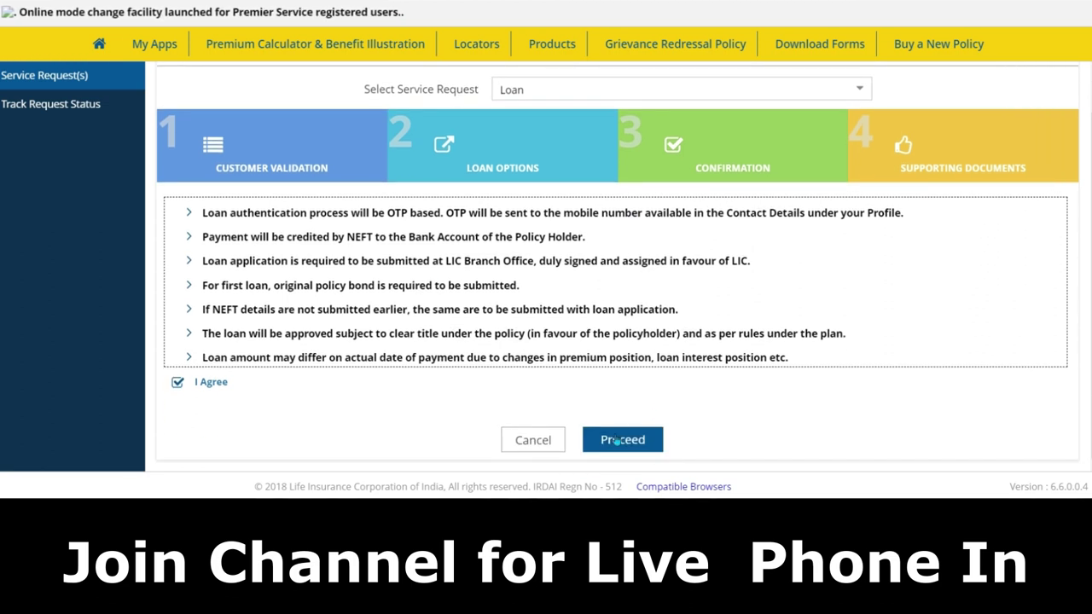
click(617, 440)
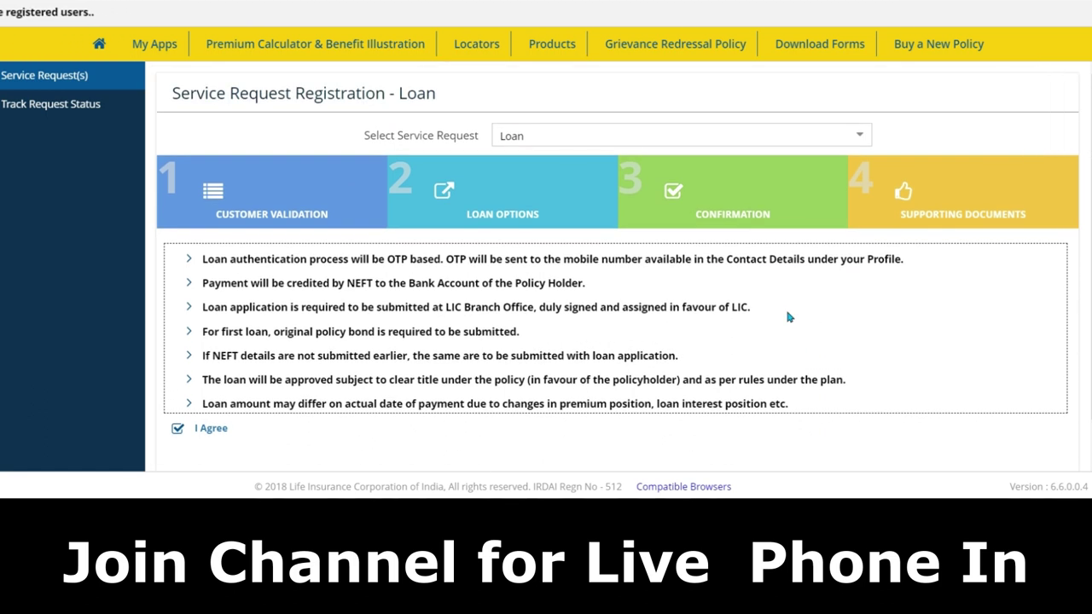
- Switch the service request to Address Change and agree to its conditions
click(859, 139)
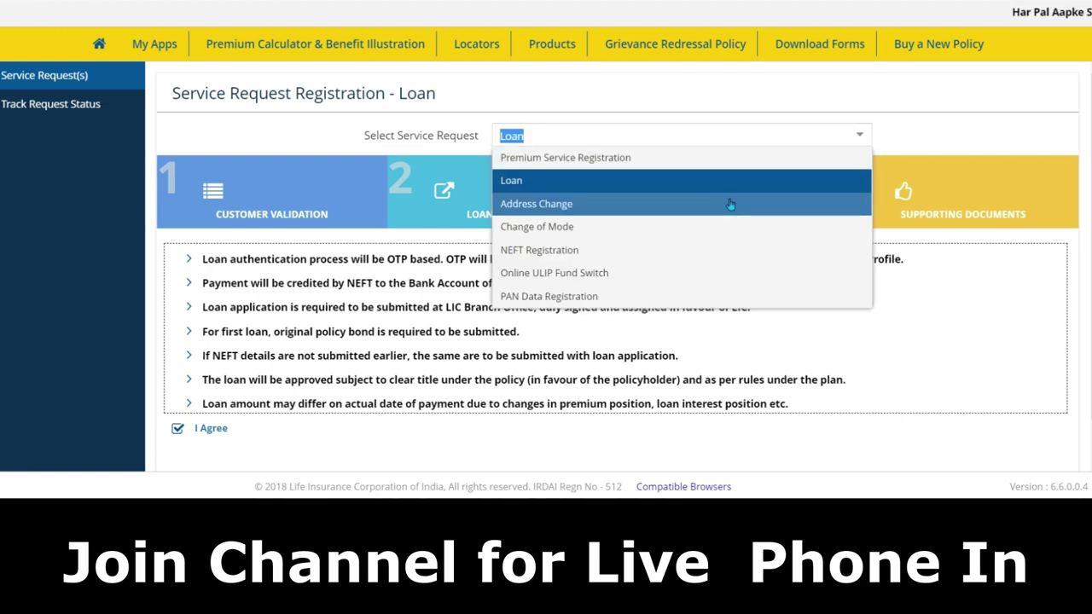
click(731, 204)
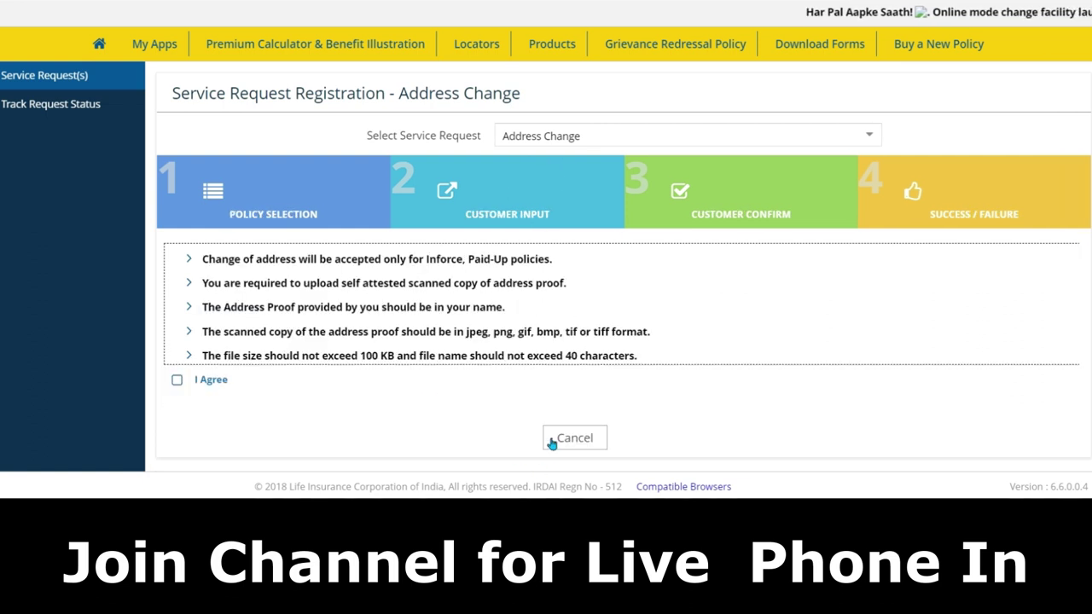
click(176, 382)
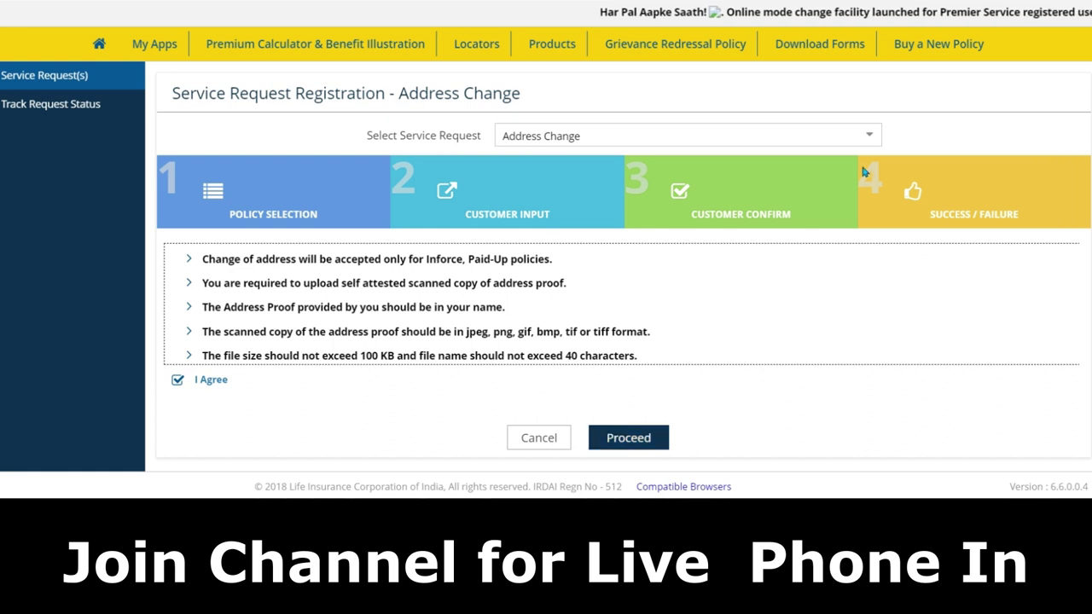
- Switch the service request to Change of Mode and agree to its conditions
click(866, 138)
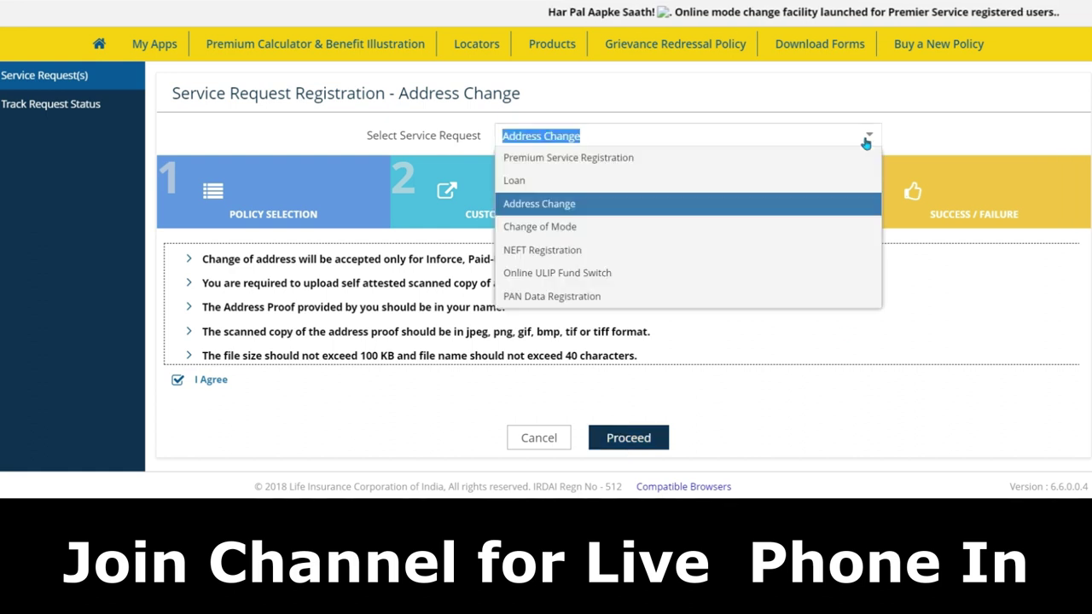
click(691, 234)
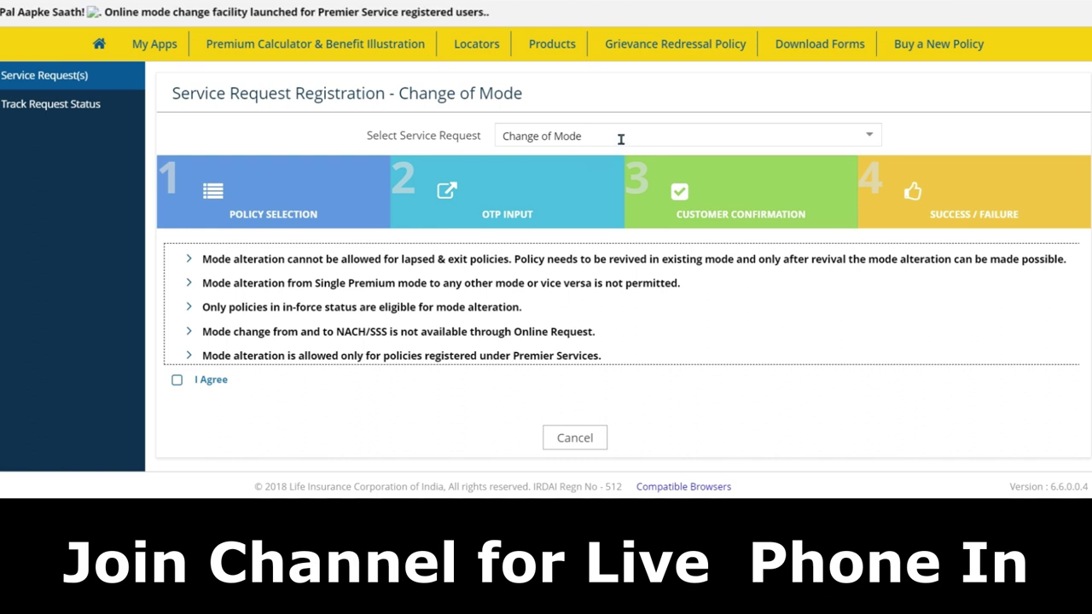
click(177, 379)
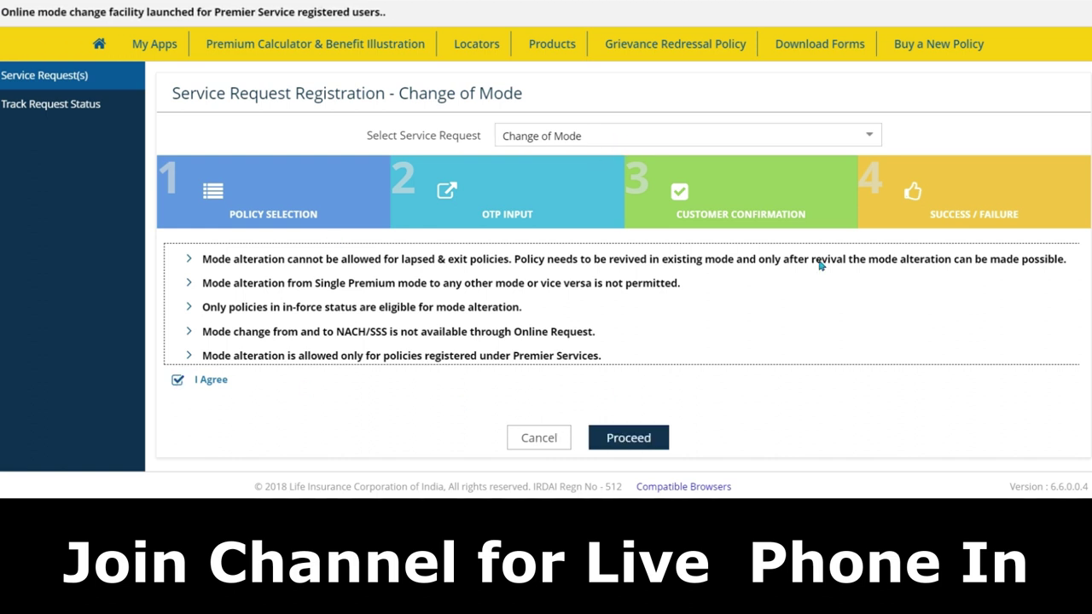
- Switch the service request to NEFT Registration and give consent to the online data capture conditions
click(869, 137)
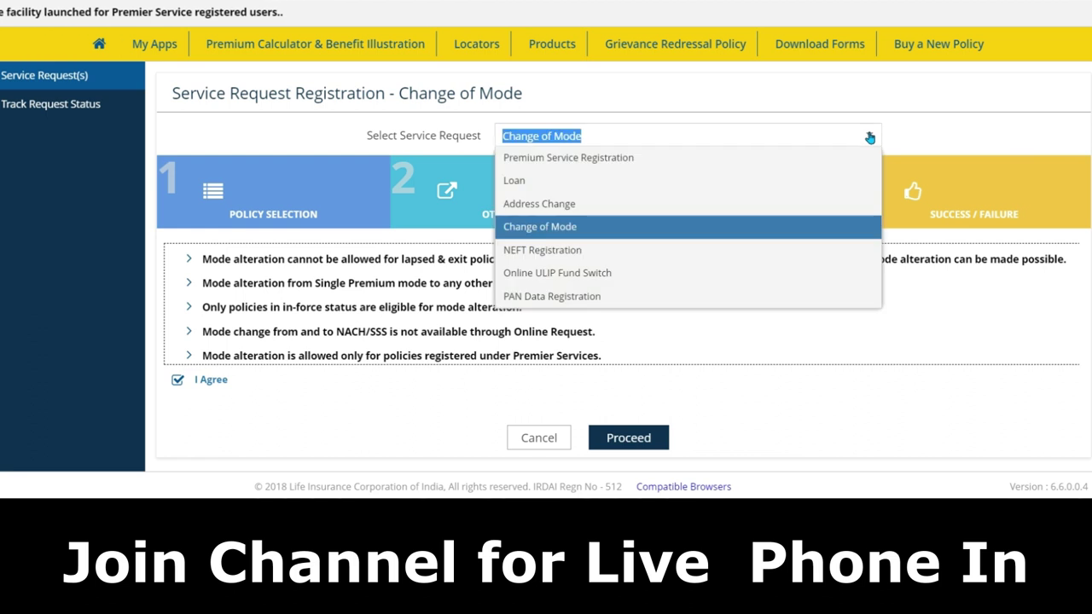
click(721, 256)
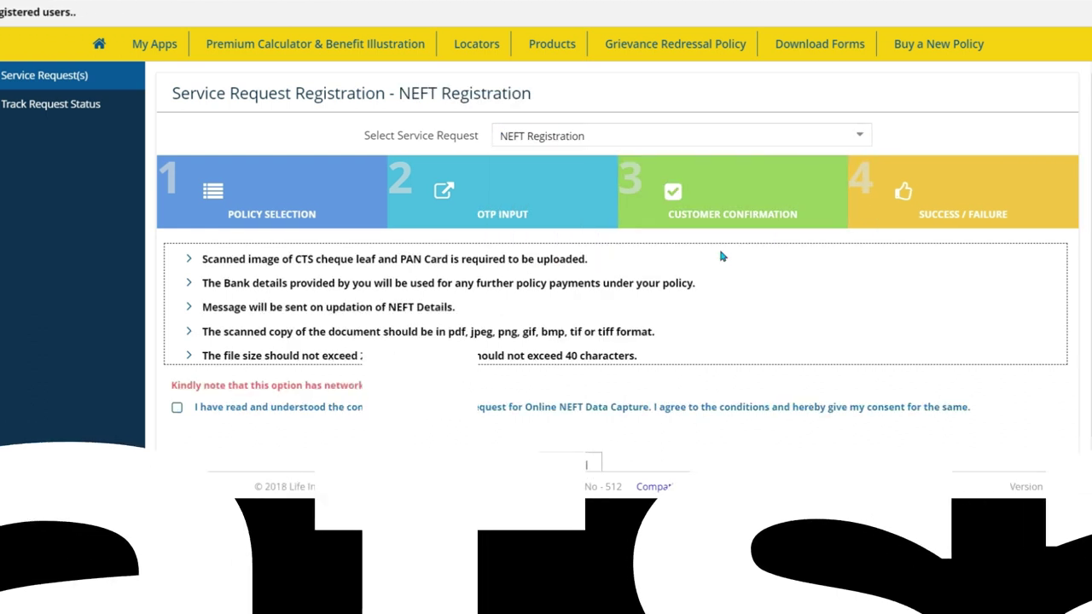
click(175, 409)
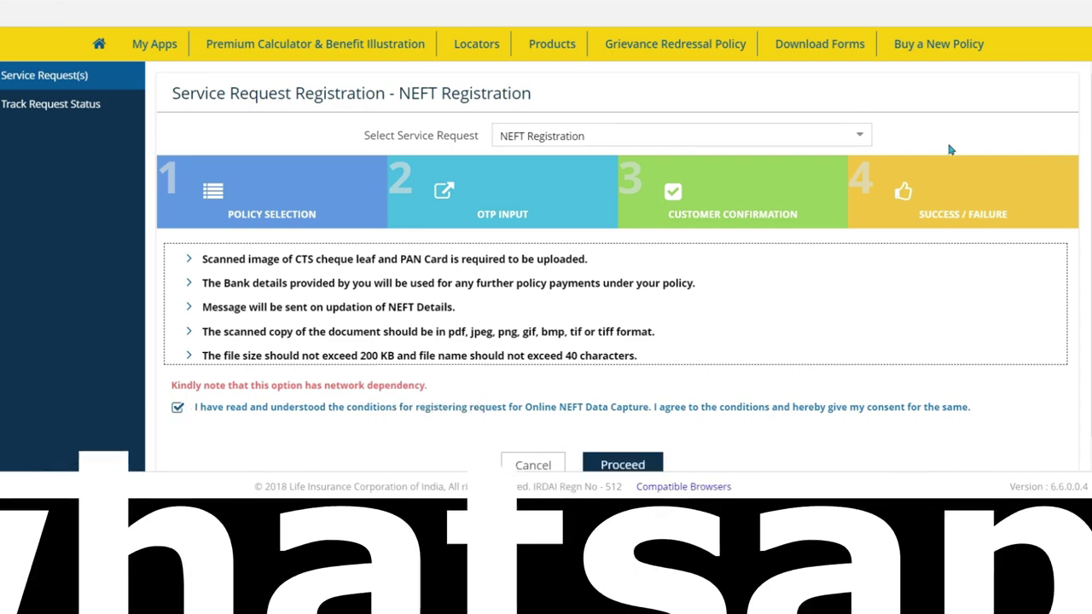
- Switch the service request to Online ULIP Fund Switch to view its conditions
click(857, 135)
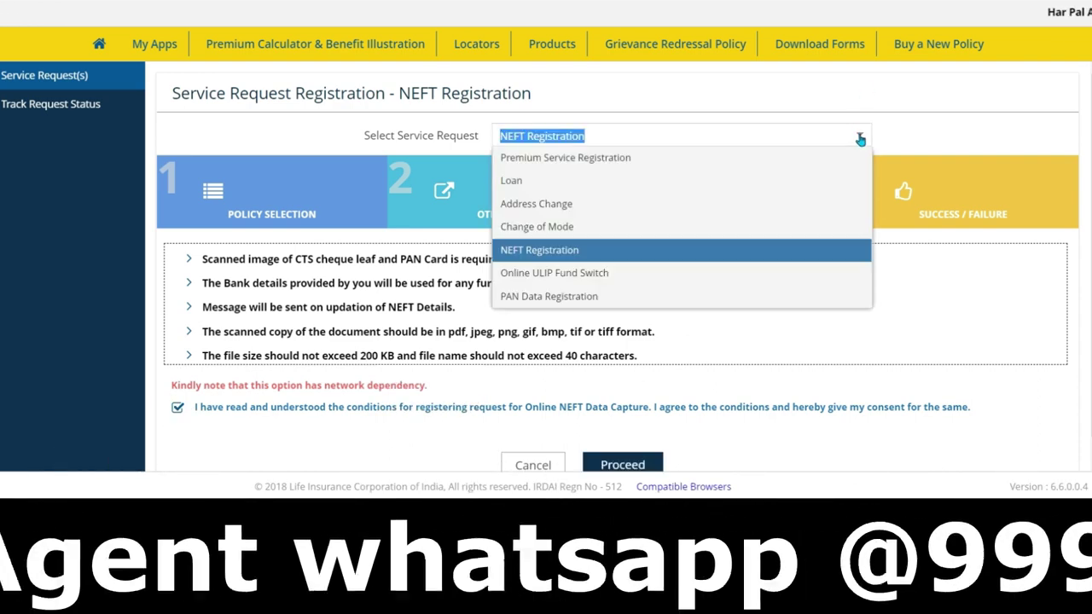
click(710, 274)
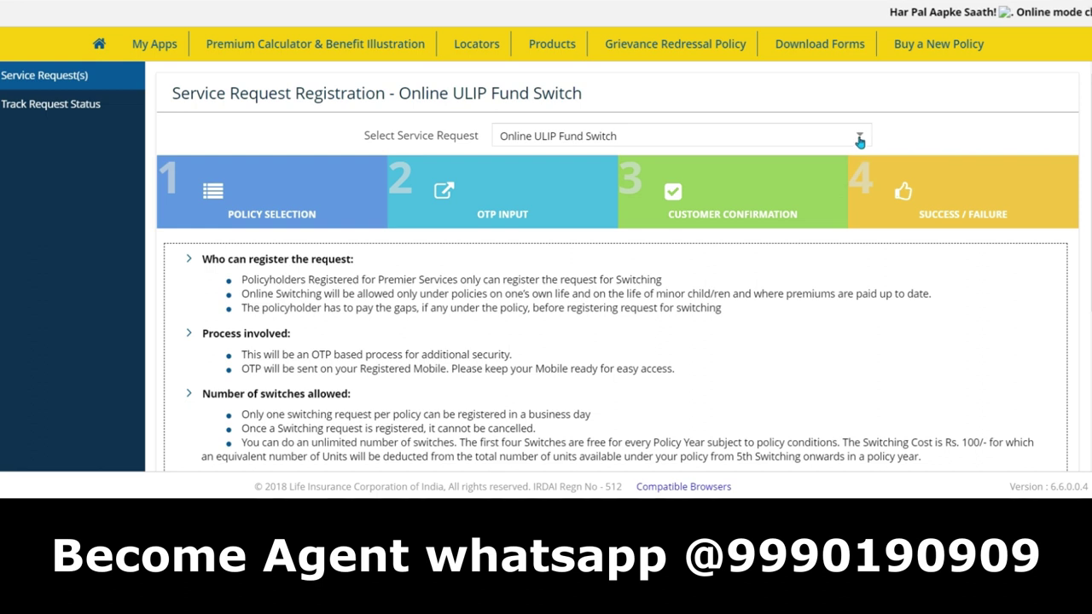
click(859, 139)
click(853, 273)
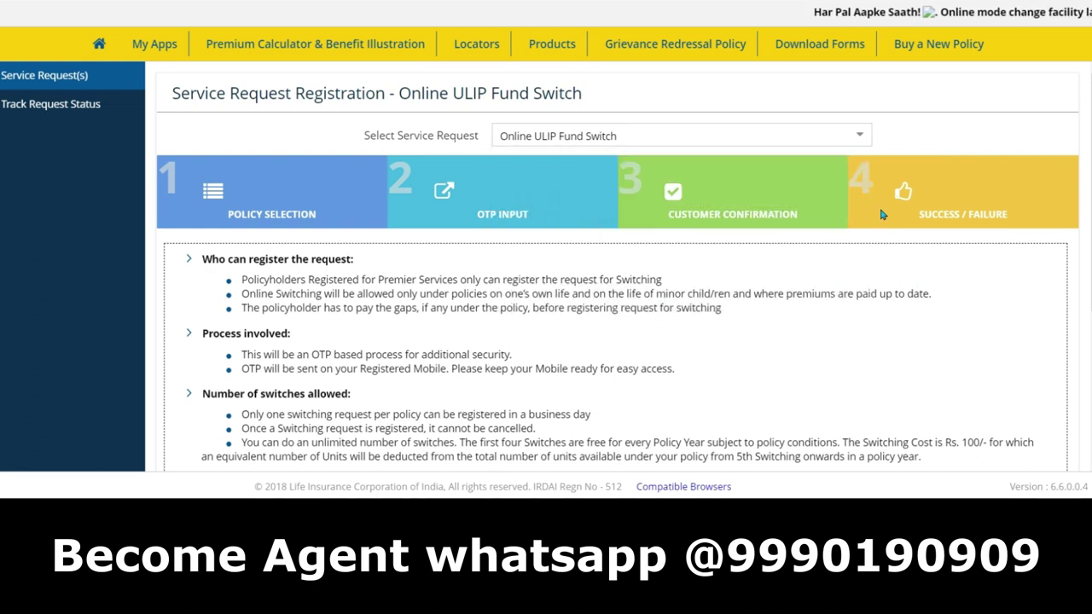
- Switch the service request to PAN Data Registration and agree to its condition
click(862, 138)
click(810, 295)
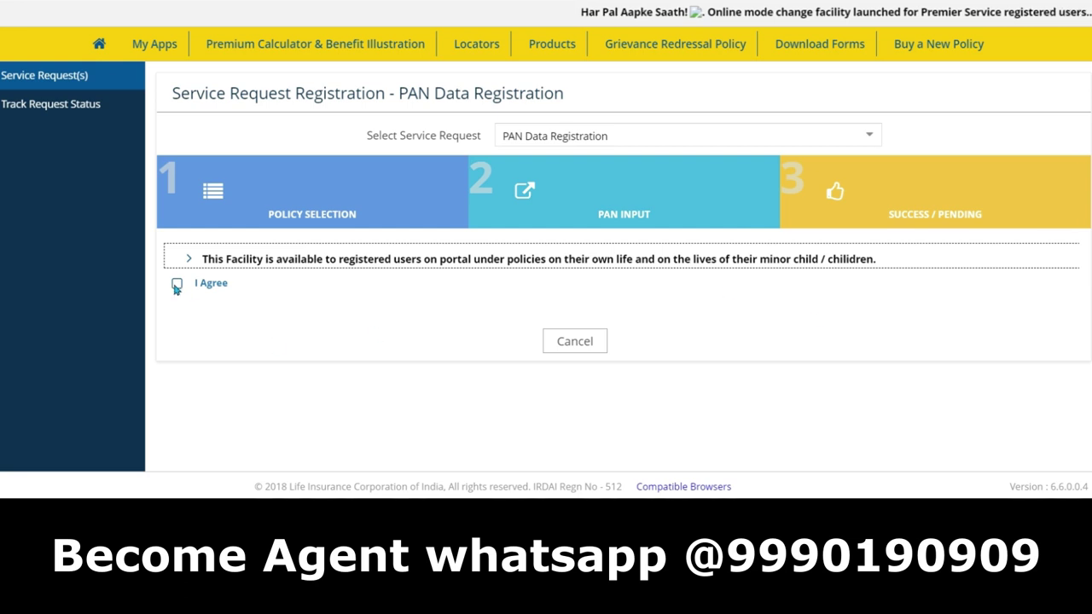
click(176, 284)
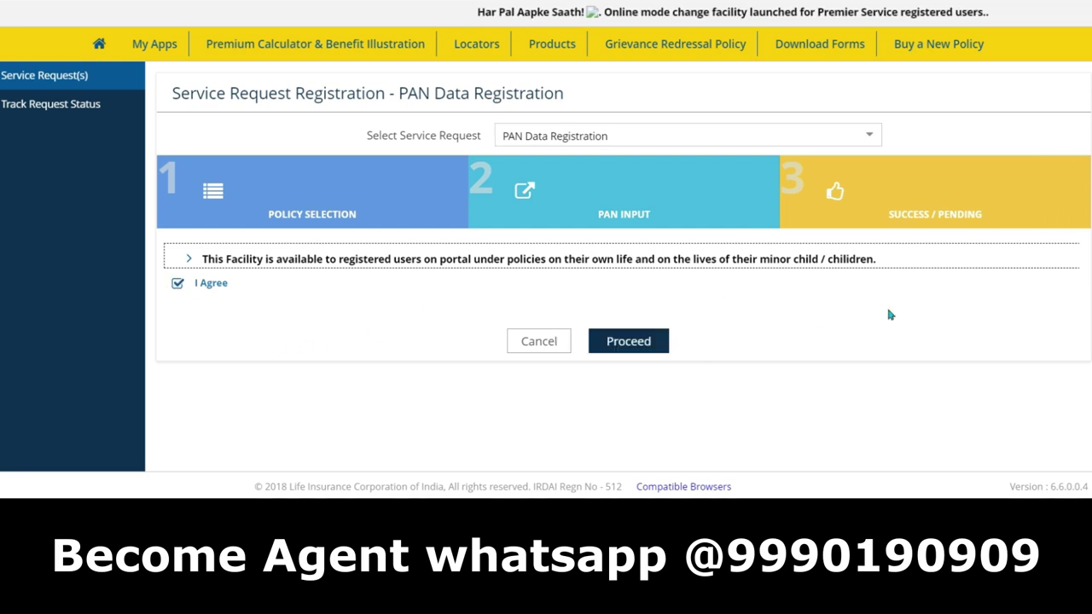
- Return to the dashboard, open Basic Services and view the Policy Schedule list with its downloads
click(99, 44)
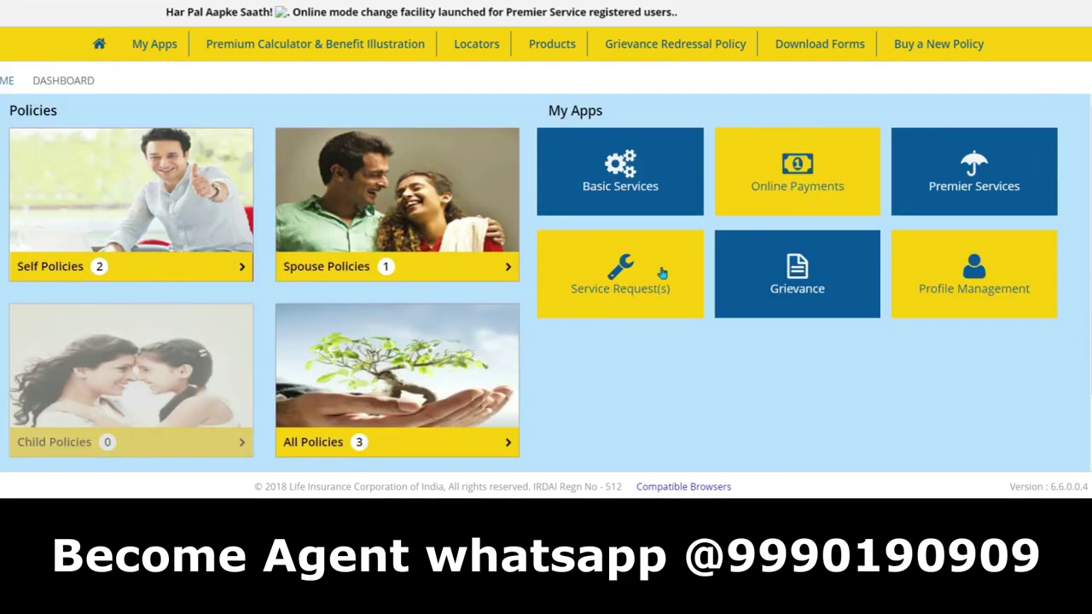
click(627, 175)
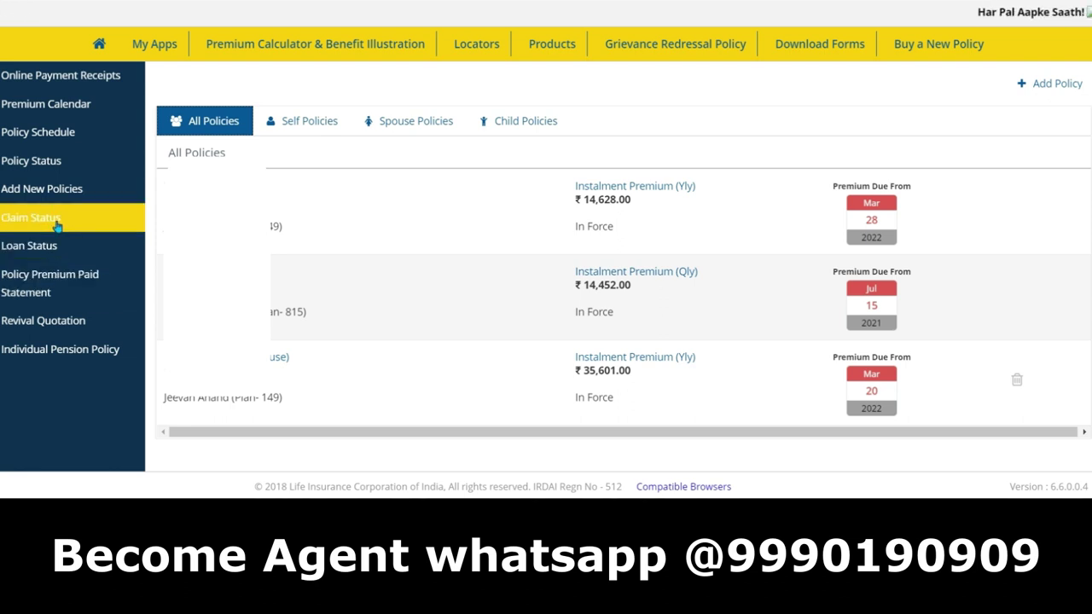
click(74, 142)
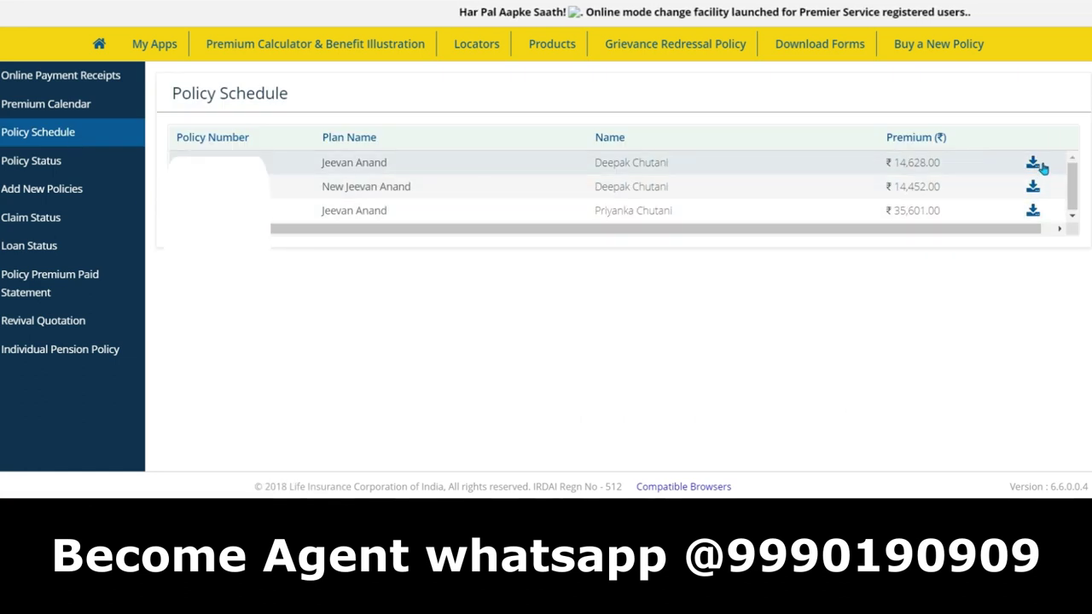
- Open the Premium Calendar and review the premium dues for each month from January to December
click(49, 105)
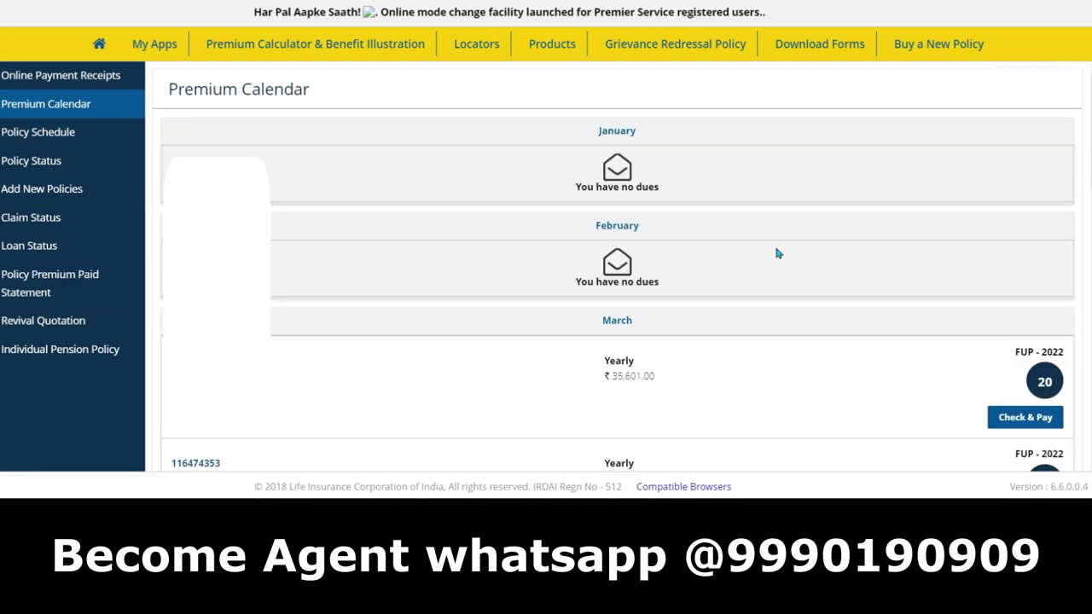
scroll(775, 251, down, 4)
scroll(778, 276, up, 3)
scroll(778, 271, down, 1)
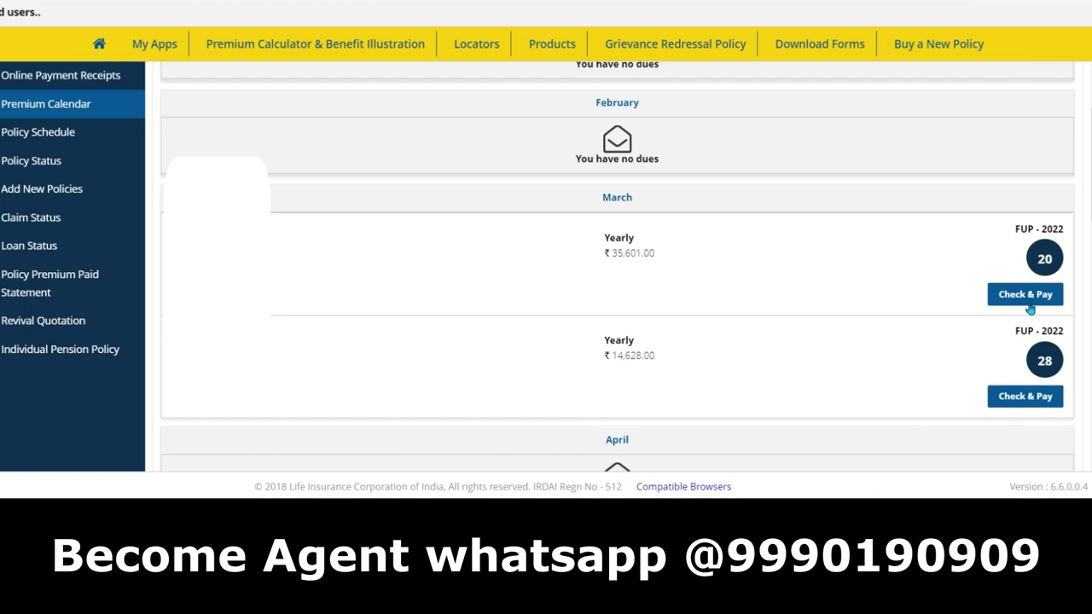
scroll(935, 300, down, 6)
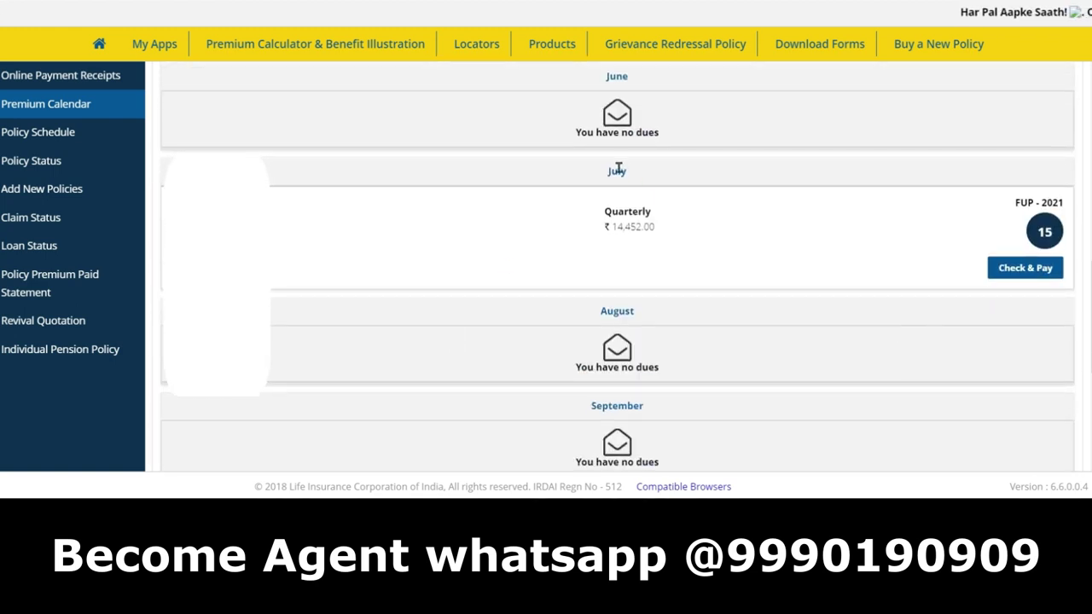
scroll(906, 315, down, 3)
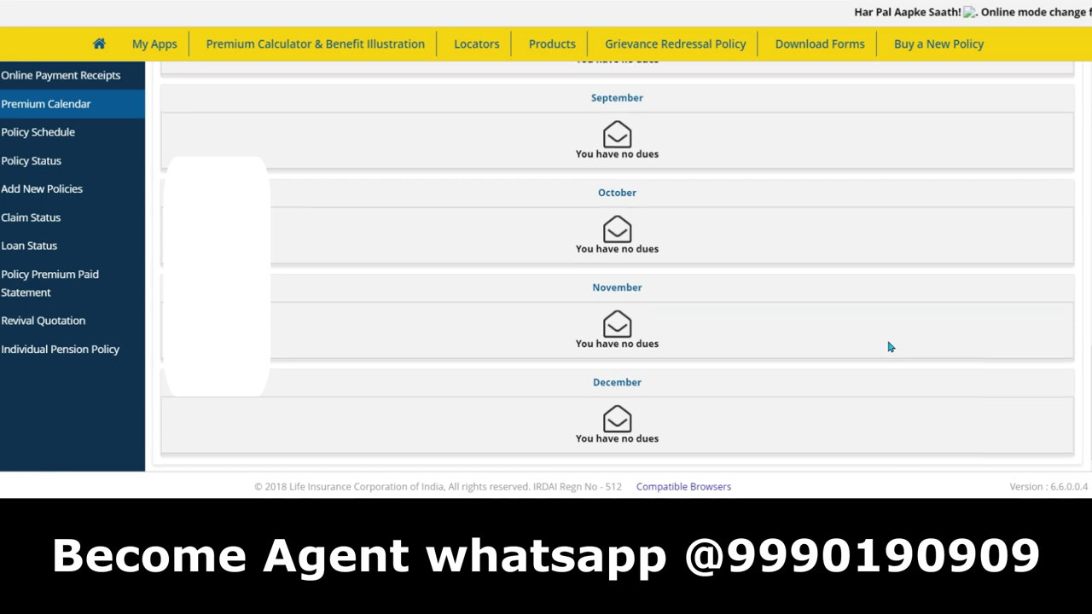
scroll(888, 346, down, 5)
scroll(888, 345, up, 4)
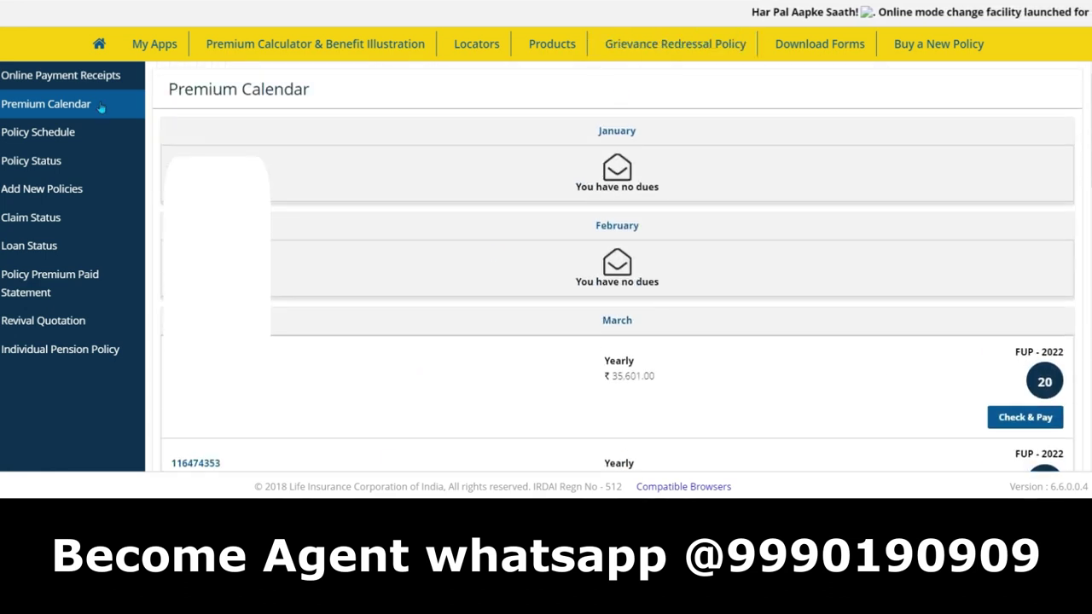
- View the Online Payment Receipts list for 2021-2022 renewal premiums and return to the portal dashboard
click(87, 75)
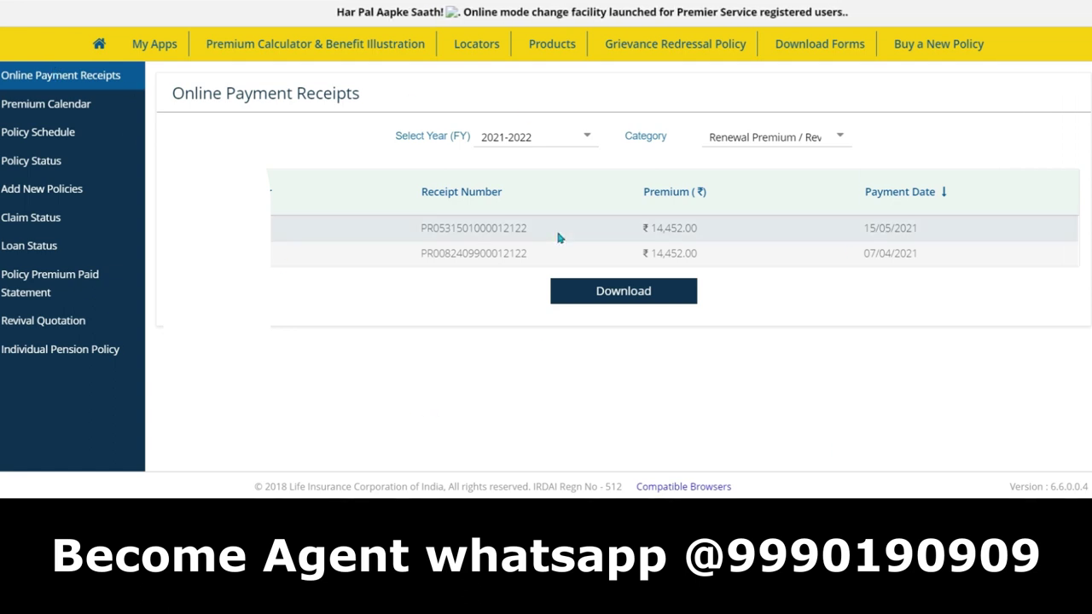
click(100, 45)
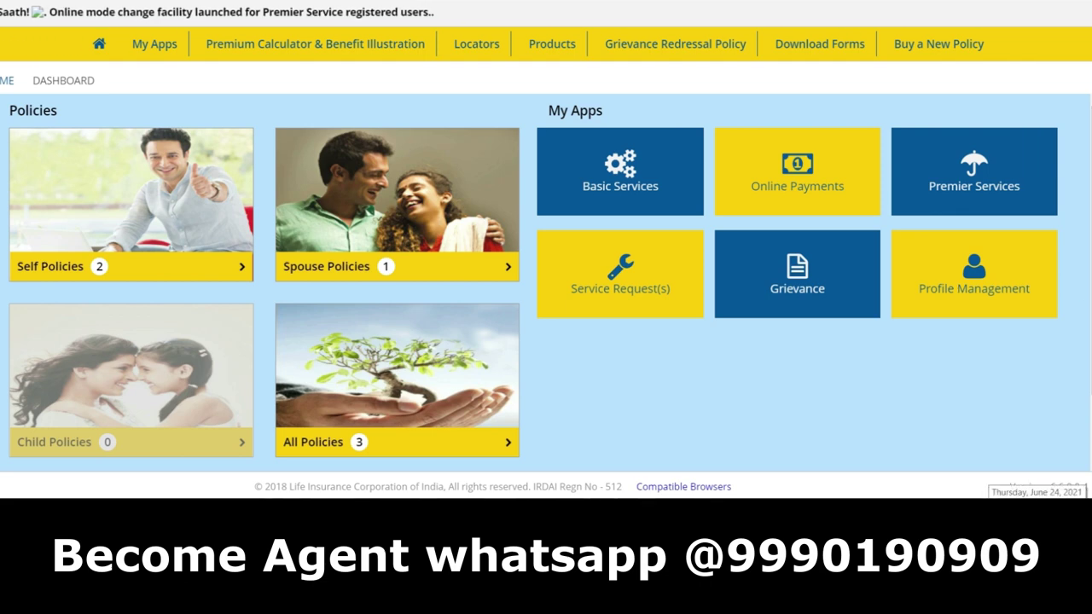
- Open the Grievance section and view the full details of the complaint dated 24/03/2019
click(783, 282)
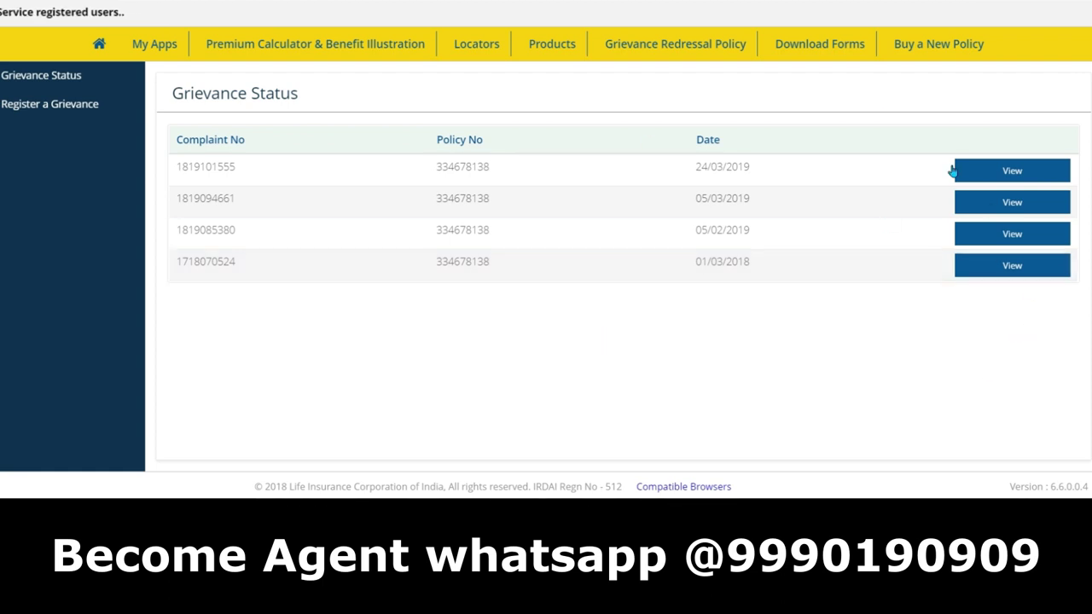
click(1011, 171)
scroll(716, 282, down, 1)
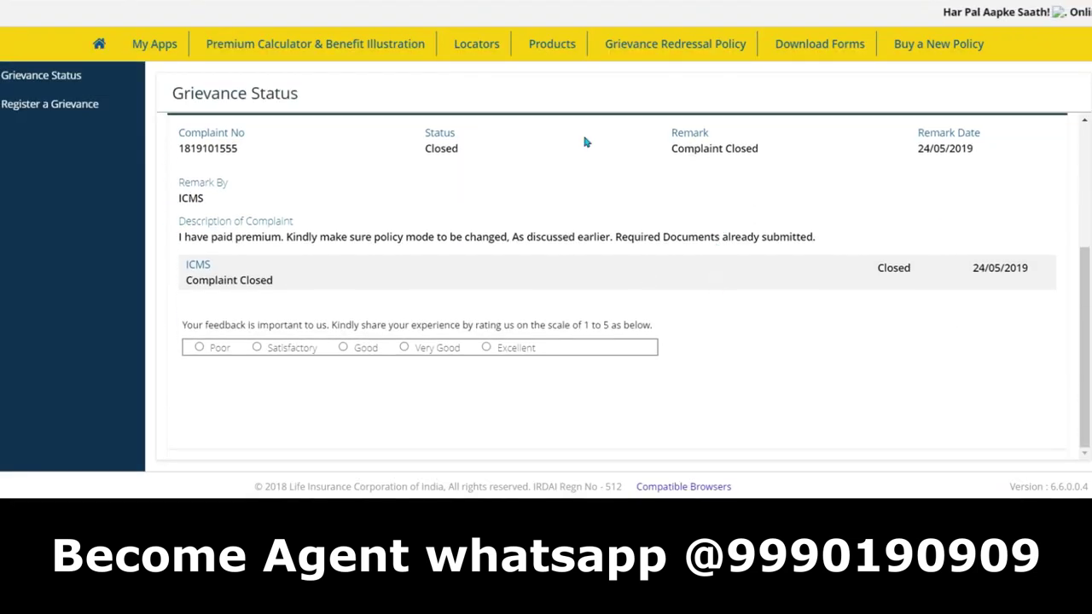
- Return to the Grievance Status list, then open the Register a Grievance form and look through its fields
click(54, 78)
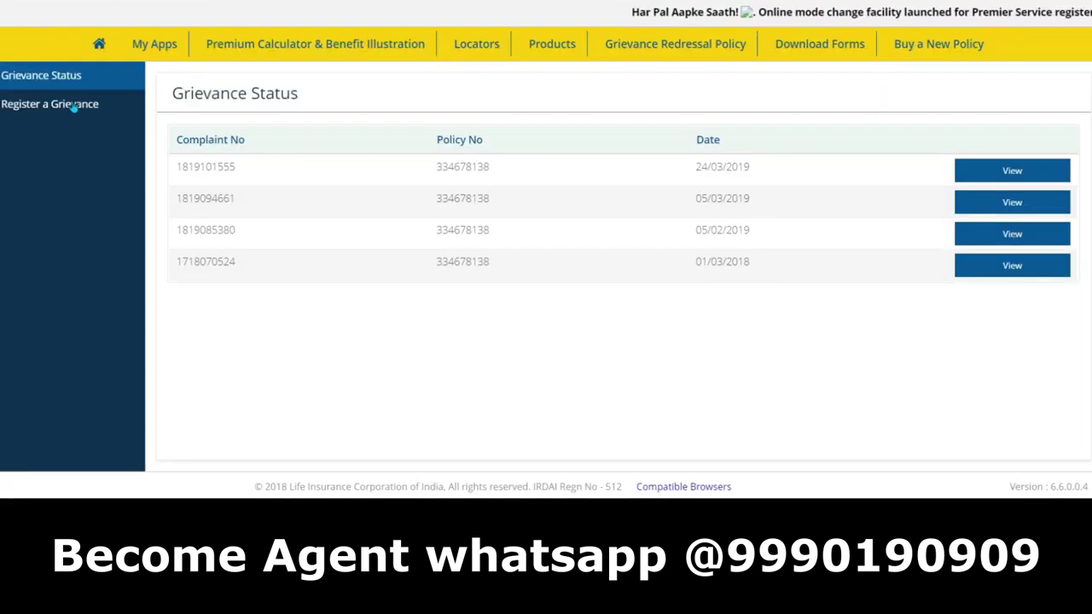
click(72, 104)
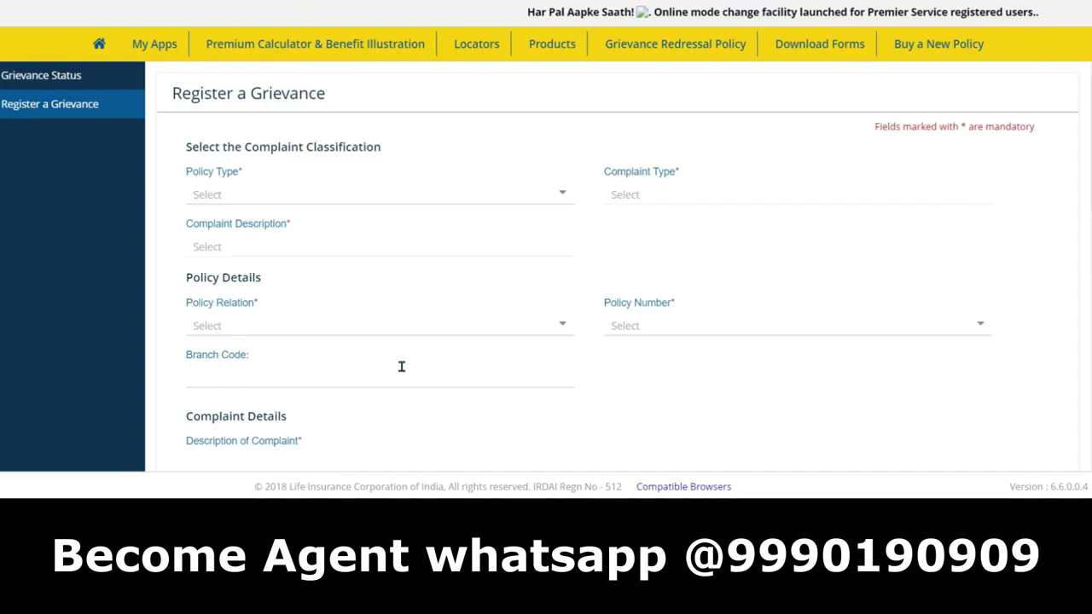
scroll(438, 352, down, 3)
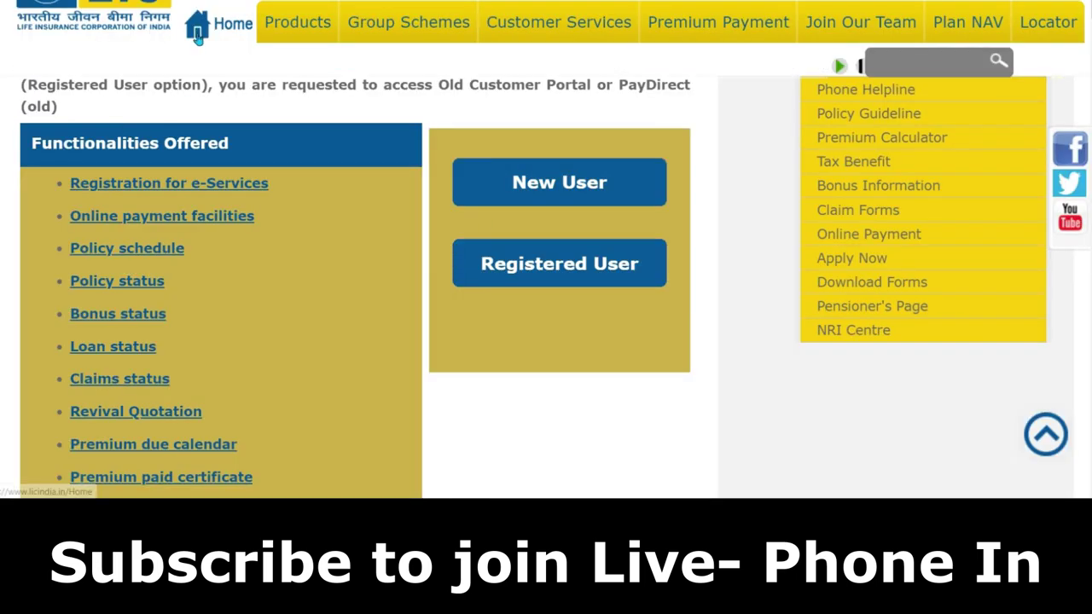
- Go to the home page of the LIC India website
key(alt+Left)
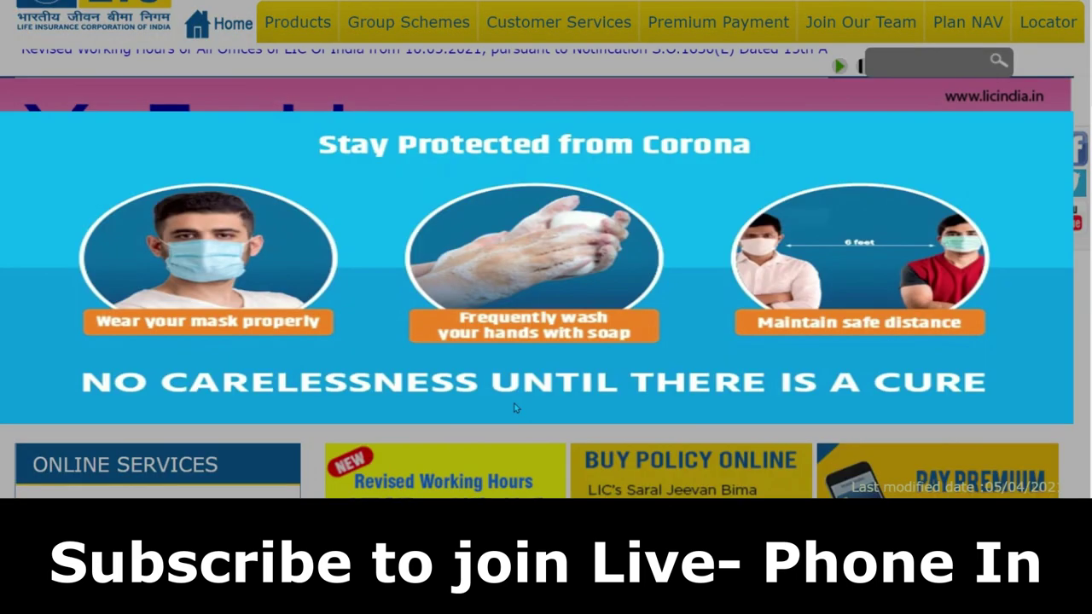